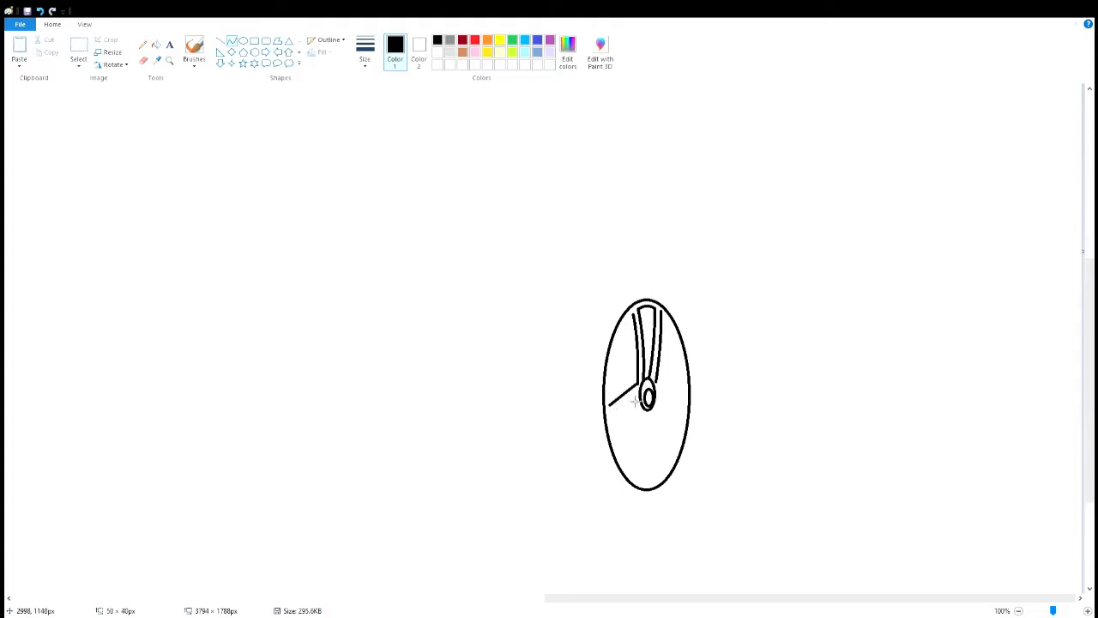
- Draw the remaining curved spokes in the front-facing and lower parts of the oval wheel rim
drag(639, 407, 609, 419)
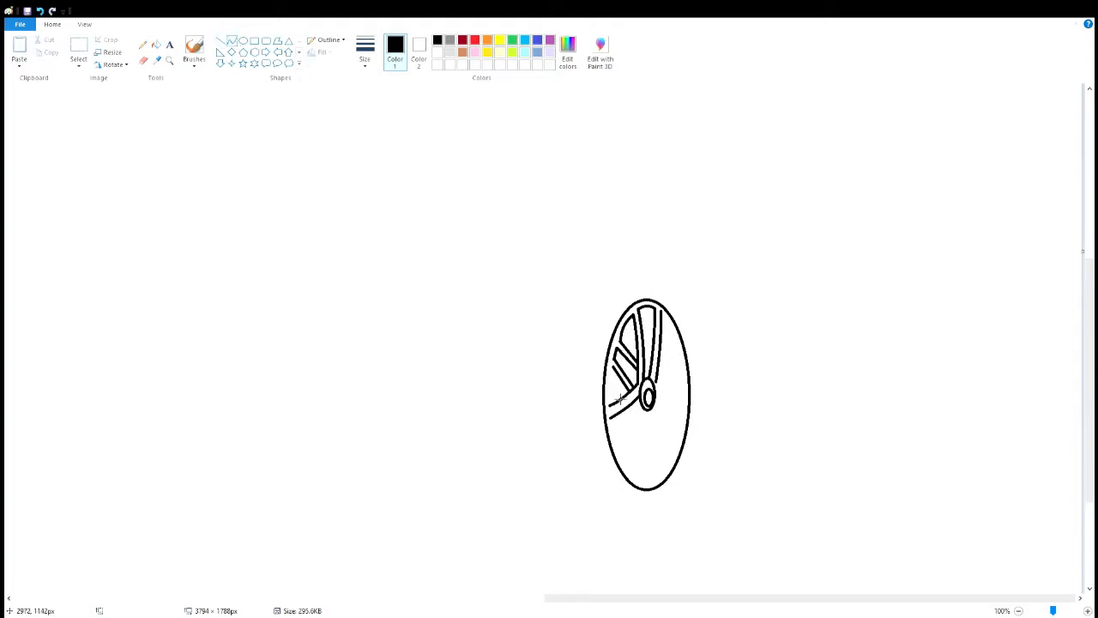
drag(645, 417, 626, 467)
click(639, 445)
drag(611, 419, 618, 447)
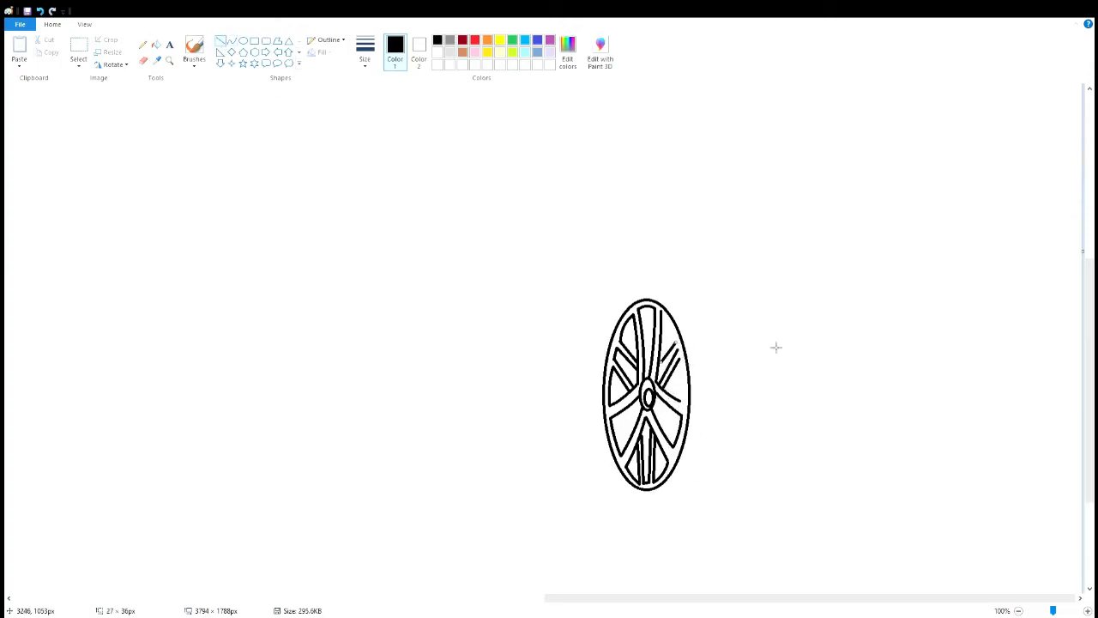
- Draw the tire's long outer curve around the rear side of the rim, from the tire's top to its base
click(231, 40)
click(652, 250)
mouse_move(618, 243)
mouse_down()
mouse_move(691, 304)
mouse_move(683, 290)
mouse_move(656, 533)
mouse_move(549, 538)
mouse_up()
key(ctrl+z)
click(671, 261)
click(718, 484)
click(719, 483)
key(ctrl+z)
- Draw the curved tread outline from the tire's lowest point around and up its front side
drag(657, 533, 556, 539)
click(603, 555)
click(589, 562)
key(ctrl+z)
mouse_move(657, 533)
mouse_down()
mouse_move(591, 551)
mouse_move(551, 536)
mouse_move(513, 435)
mouse_up()
click(589, 564)
click(560, 542)
click(538, 522)
click(519, 487)
click(561, 466)
- Draw the tire's inner sidewall curve between the rim and the tread, from top to base
mouse_move(630, 253)
mouse_down()
mouse_move(627, 531)
mouse_move(581, 385)
mouse_move(629, 253)
mouse_up()
key(ctrl+z)
click(583, 491)
click(577, 440)
click(792, 468)
click(584, 321)
click(615, 267)
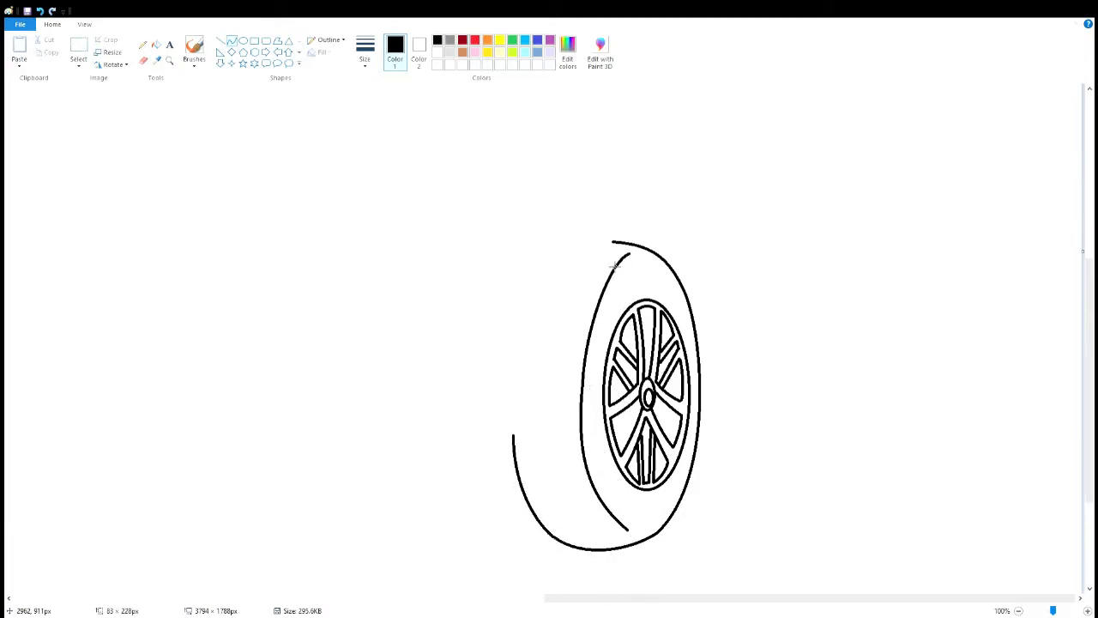
- Draw the inner wheel arch curve over the tire, reaching down on both sides of the wheel
mouse_move(728, 339)
mouse_down()
mouse_move(713, 265)
mouse_move(614, 241)
mouse_move(567, 384)
mouse_up()
click(722, 343)
click(716, 286)
click(686, 164)
click(649, 167)
click(594, 276)
click(592, 350)
- Draw the outer fender curve parallel to the wheel arch, ending beside the door sill
click(232, 41)
mouse_move(704, 188)
mouse_down()
mouse_move(609, 213)
mouse_move(573, 334)
mouse_up()
click(684, 163)
click(629, 167)
click(907, 252)
click(592, 248)
click(582, 290)
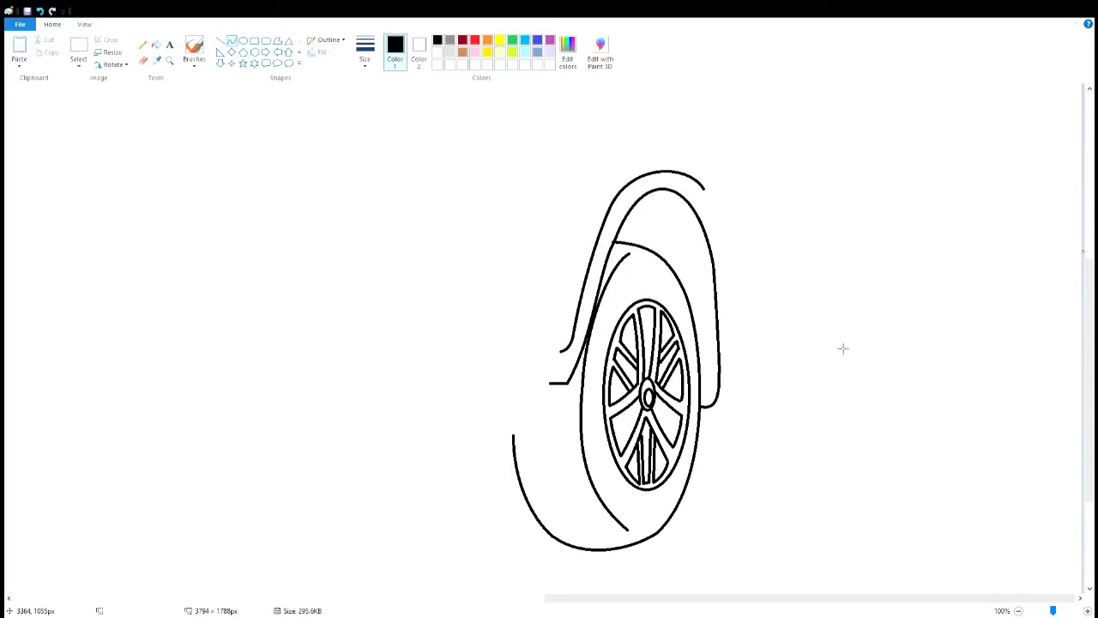
- Draw the rear bumper's side outline and continue the body edge up to the tail light
drag(1089, 394, 1089, 271)
mouse_move(719, 580)
mouse_down()
mouse_move(750, 470)
mouse_move(735, 388)
mouse_move(698, 317)
mouse_up()
click(740, 580)
click(750, 523)
click(849, 544)
click(733, 448)
click(733, 417)
click(733, 351)
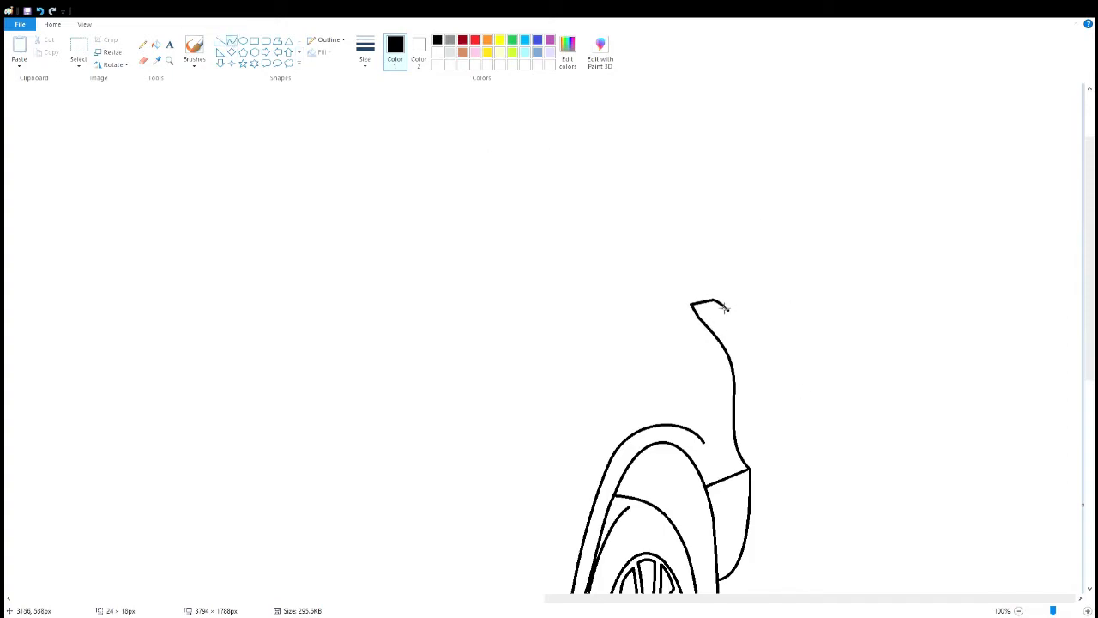
- Draw the car's sloping rear edge curving from the tail light up towards the roof
drag(713, 299, 629, 158)
click(692, 242)
click(673, 207)
click(805, 224)
- Draw a gently curved body crease above the wheel arch, running forward from the rear body edge
drag(513, 409, 728, 386)
click(610, 407)
click(673, 404)
- Draw the oval fuel cap beside the tail light and the handle on the rear door
drag(674, 335, 702, 333)
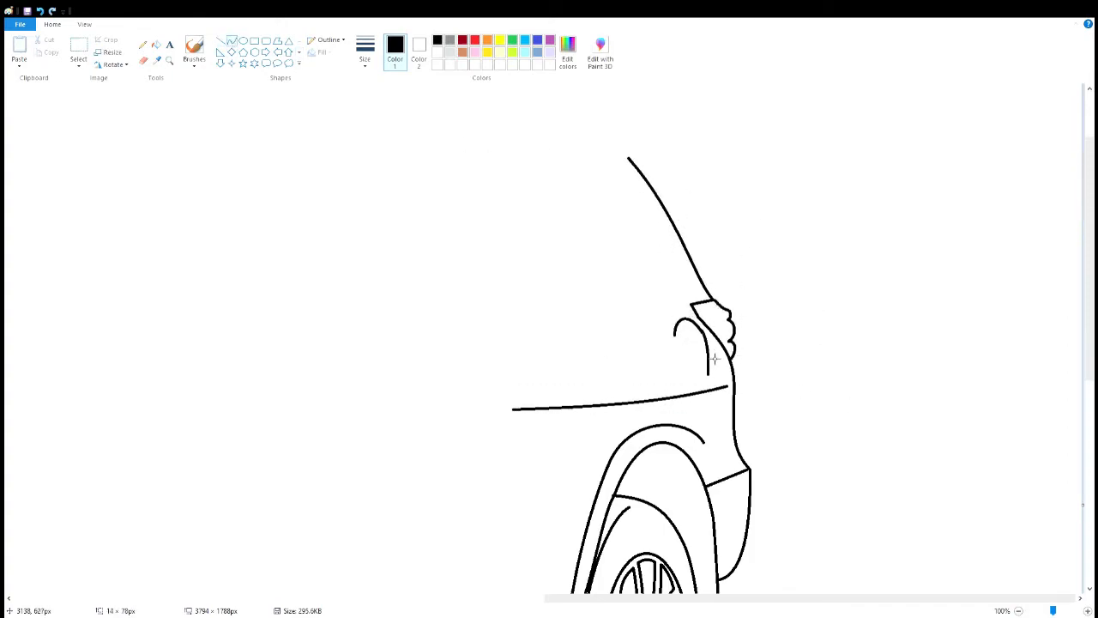
mouse_move(586, 357)
mouse_down()
mouse_move(625, 343)
mouse_move(634, 356)
mouse_up()
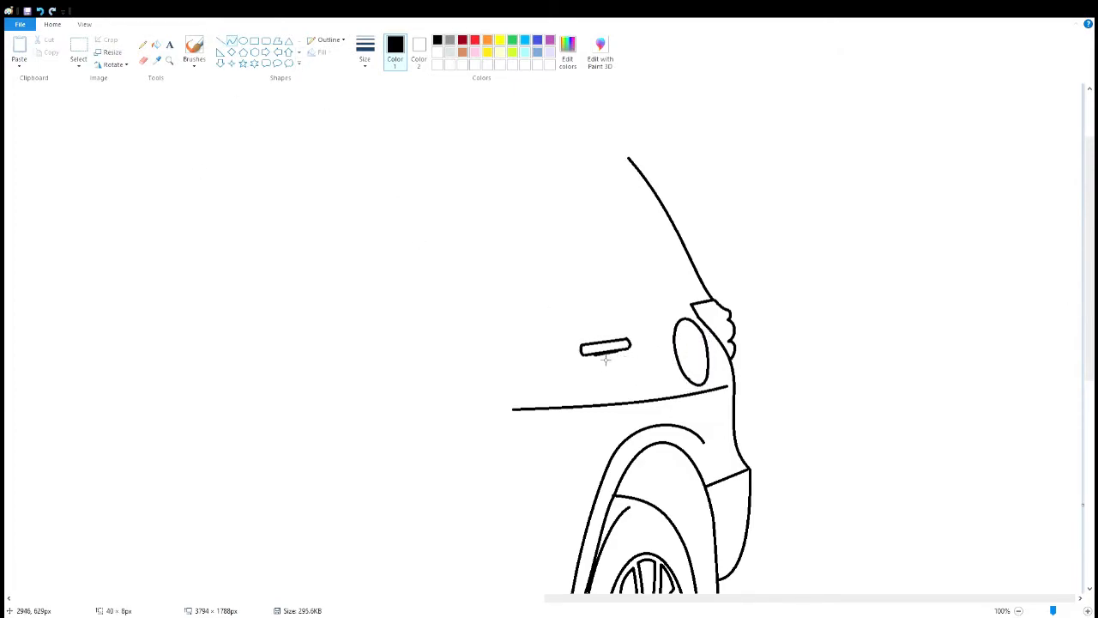
click(650, 360)
- Draw the rear door's curved back edge from the wheel arch up to the window line
mouse_move(648, 426)
mouse_down()
mouse_move(632, 318)
mouse_move(598, 259)
mouse_up()
click(616, 282)
key(ctrl+z)
drag(631, 317, 597, 258)
click(629, 306)
click(599, 281)
key(ctrl+z)
click(610, 283)
- Draw the double curved sill beneath the rear side window, bending down towards the rear door's window
drag(631, 317, 699, 275)
click(809, 286)
click(635, 247)
click(645, 260)
mouse_move(582, 259)
mouse_down()
mouse_move(703, 286)
mouse_move(543, 284)
mouse_up()
- Draw the rear side window's top edge and the slanted pillar lines along its front
drag(498, 133, 629, 158)
click(580, 141)
mouse_move(591, 247)
mouse_down()
mouse_move(487, 121)
mouse_move(575, 247)
mouse_up()
click(543, 178)
click(532, 185)
click(767, 207)
- Draw the rear roof spoiler edge and the long, narrow roof rail running forward along the roof
drag(1090, 315, 1091, 303)
click(440, 132)
mouse_move(633, 164)
mouse_down()
mouse_move(309, 119)
mouse_move(558, 144)
mouse_up()
click(844, 132)
key(ctrl+z)
click(220, 41)
drag(333, 113, 592, 155)
click(671, 144)
drag(561, 138, 315, 106)
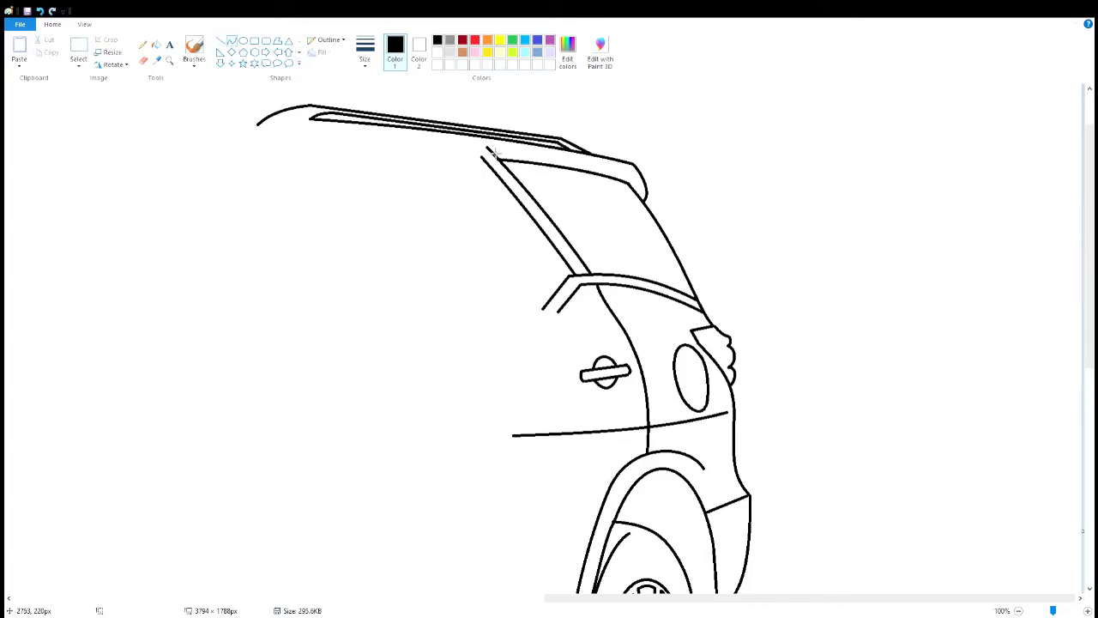
- Draw the upper door frame line below the roof rail, curving down at the windshield end
click(221, 40)
mouse_move(469, 139)
mouse_down()
mouse_move(322, 128)
mouse_move(253, 167)
mouse_up()
click(231, 41)
click(276, 142)
click(751, 135)
key(ctrl+z)
drag(322, 129, 262, 153)
click(282, 135)
- Draw the rear door window's top edge and the triangular quarter glass with its divider
click(220, 40)
drag(477, 159, 391, 150)
key(ctrl+z)
drag(477, 158, 565, 273)
click(565, 190)
drag(564, 272, 539, 302)
click(613, 239)
drag(538, 303, 499, 184)
click(642, 199)
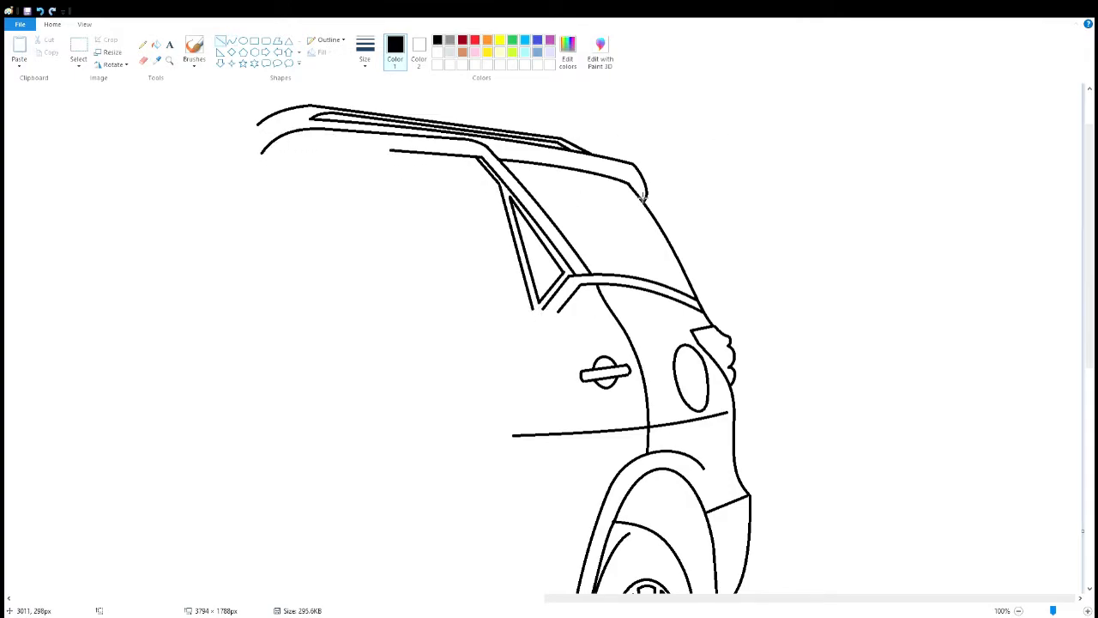
- Duplicate the rear door handle and place the copy on the front door
click(78, 44)
drag(553, 338, 639, 410)
key(ctrl+c)
key(ctrl+v)
drag(58, 127, 818, 278)
click(143, 61)
click(78, 44)
drag(62, 132, 419, 390)
click(231, 41)
click(254, 42)
drag(782, 249, 852, 300)
- Draw the three curved pillar lines between the front and rear windows and the front window's top edge
click(232, 41)
mouse_move(390, 150)
mouse_down()
mouse_move(481, 218)
mouse_move(435, 318)
mouse_up()
drag(418, 233, 422, 228)
drag(370, 132, 422, 318)
drag(403, 232, 417, 260)
drag(357, 150, 396, 322)
drag(380, 230, 385, 226)
click(476, 253)
drag(356, 150, 280, 161)
drag(309, 157, 300, 154)
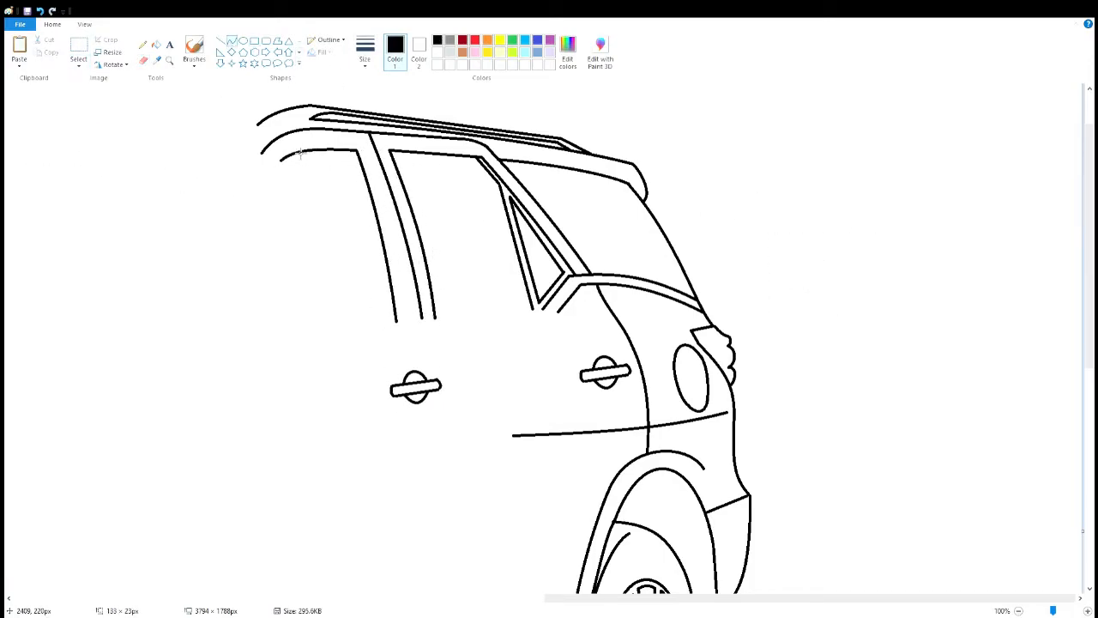
- Draw the parallel window sill lines along both doors, joining the bend of the rear quarter sill
drag(558, 311, 542, 320)
drag(550, 316, 350, 328)
click(220, 41)
click(516, 361)
drag(543, 320, 251, 343)
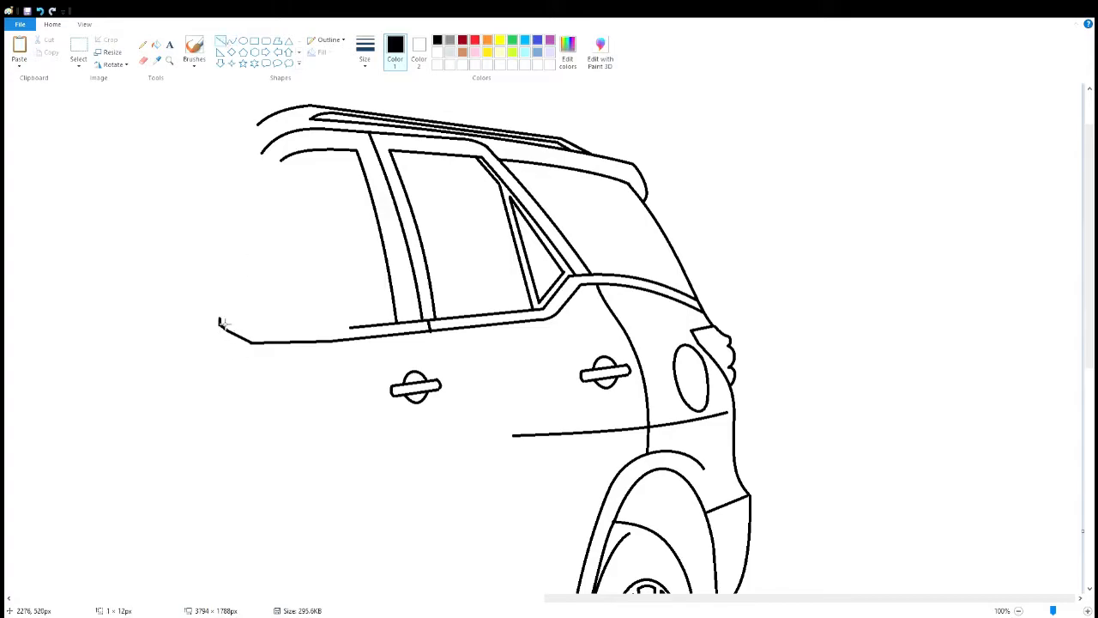
- Draw the side mirror's mounting bracket at the front end of the window sill
drag(228, 314, 229, 312)
drag(224, 312, 224, 307)
drag(229, 311, 271, 313)
click(321, 311)
drag(239, 314, 275, 329)
click(220, 41)
- Draw the side mirror's rounded housing above its bracket, with a curved dividing line across it
click(232, 41)
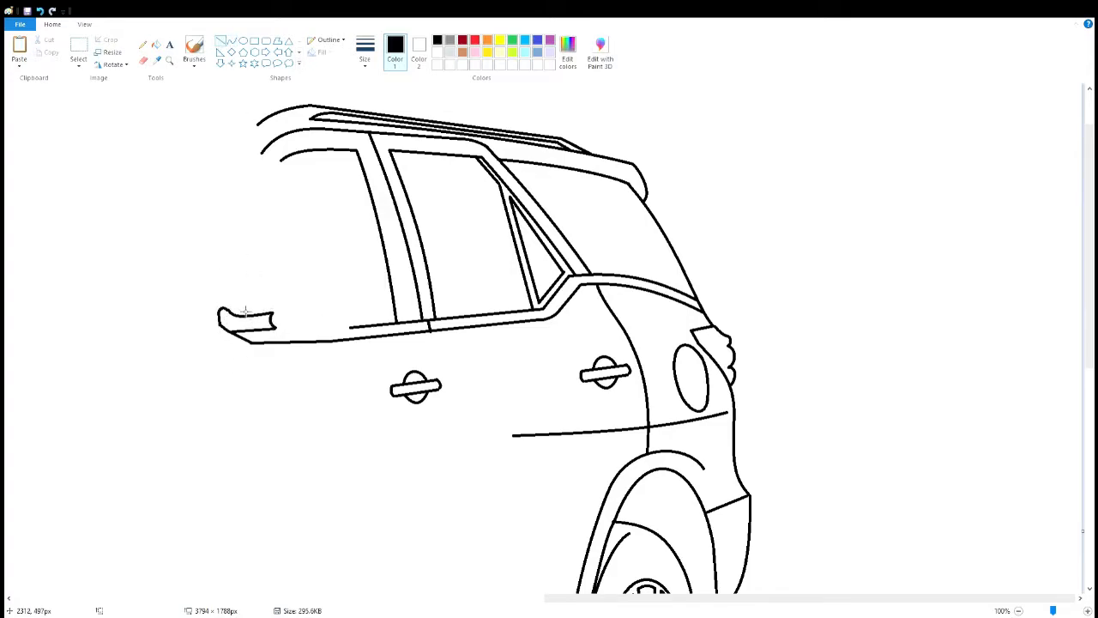
drag(266, 268, 248, 253)
click(327, 230)
mouse_move(282, 253)
mouse_down()
mouse_move(364, 274)
mouse_move(328, 251)
mouse_move(350, 328)
mouse_up()
mouse_move(362, 303)
mouse_down()
mouse_move(377, 300)
mouse_move(245, 332)
mouse_up()
drag(279, 333, 277, 343)
mouse_move(244, 305)
mouse_down()
mouse_move(363, 286)
mouse_move(271, 293)
mouse_up()
drag(330, 292, 332, 297)
click(420, 338)
- Draw the front window's slanted front edge and the parallel windshield pillar curve, with small details beside the mirror
drag(220, 309, 281, 161)
drag(257, 214, 246, 204)
click(324, 208)
click(221, 41)
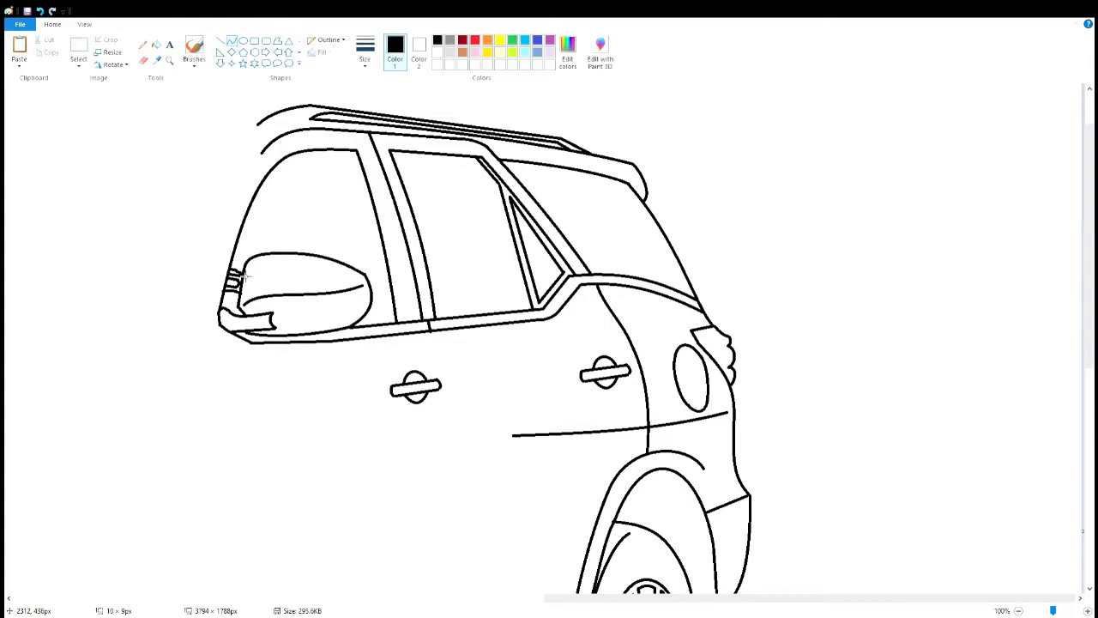
drag(261, 156, 206, 305)
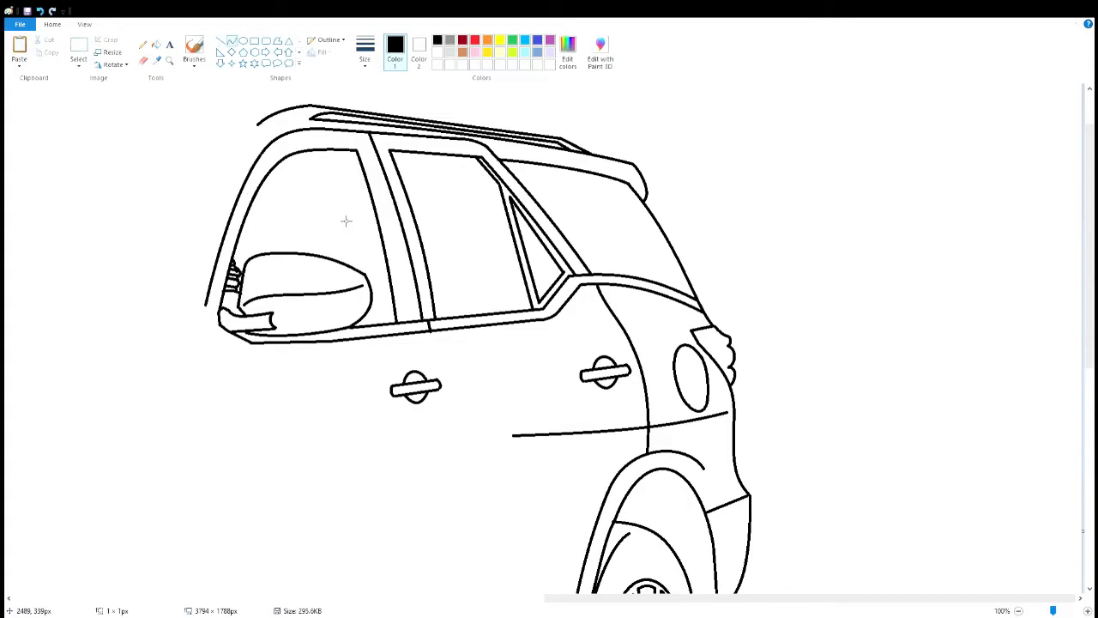
- Draw the front door's front edge and the double sill line running back to the rear wheel arch
scroll(1021, 229, down, 4)
drag(206, 123, 227, 221)
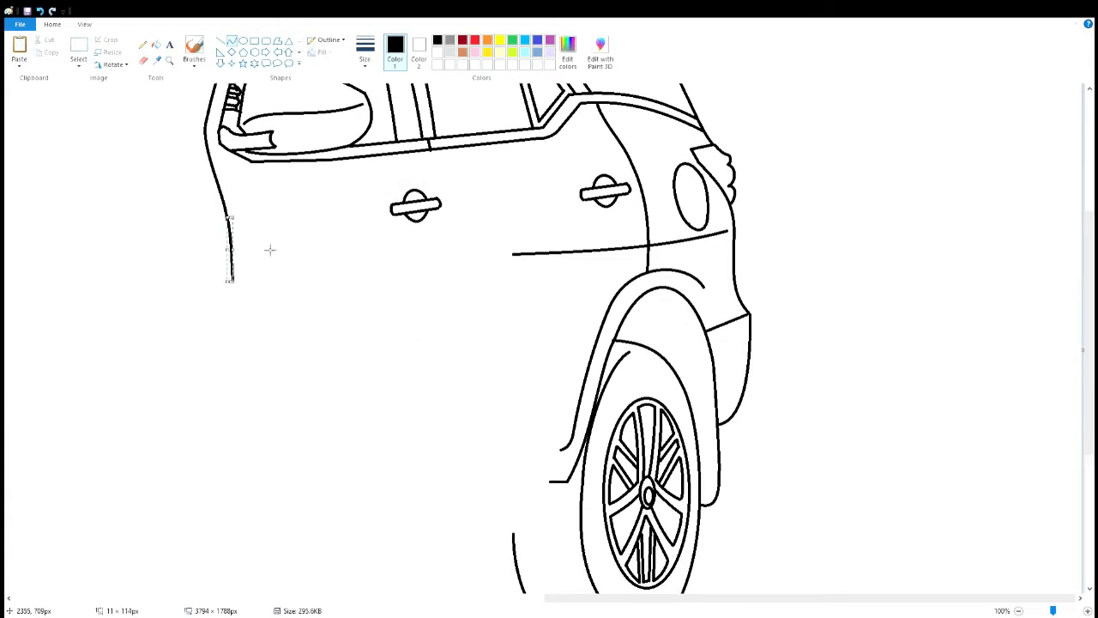
mouse_move(234, 306)
mouse_down()
mouse_move(249, 509)
mouse_move(564, 454)
mouse_up()
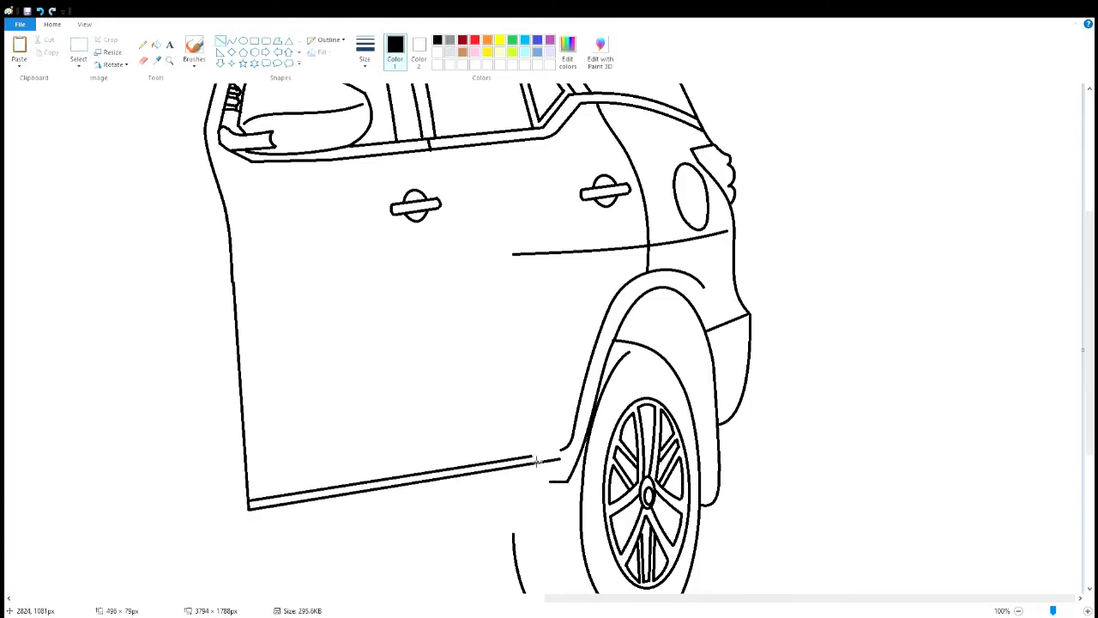
- Draw the curved seam between the two doors and a crease line across their lower part
mouse_move(429, 148)
mouse_down()
mouse_move(459, 288)
mouse_move(450, 412)
mouse_up()
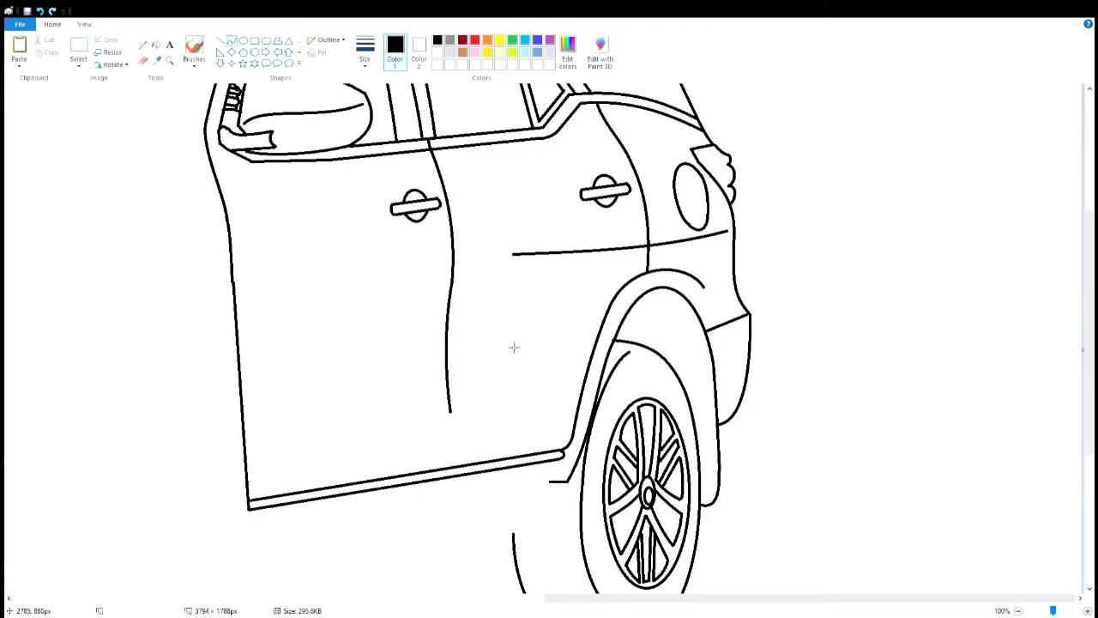
mouse_move(280, 433)
mouse_down()
mouse_move(324, 441)
mouse_move(573, 394)
mouse_up()
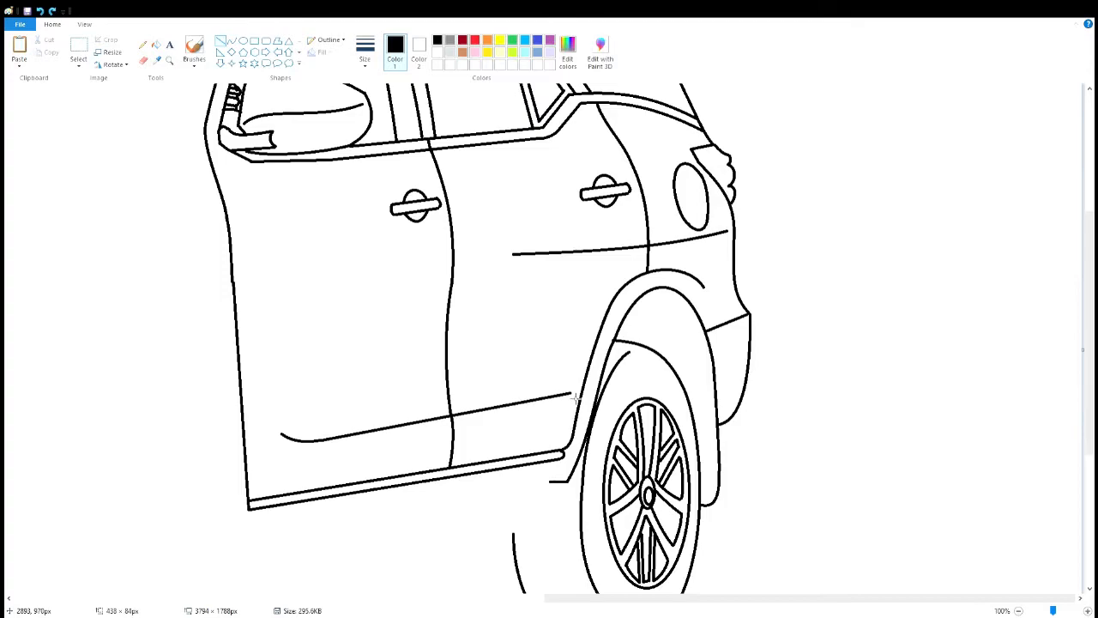
- Draw the running board below the doors, with its angled front end, top surface edges and inner lines
mouse_move(241, 529)
mouse_down()
mouse_move(534, 471)
mouse_move(573, 500)
mouse_move(285, 578)
mouse_up()
drag(285, 578, 241, 529)
drag(241, 529, 560, 503)
drag(560, 503, 519, 474)
drag(269, 543, 518, 499)
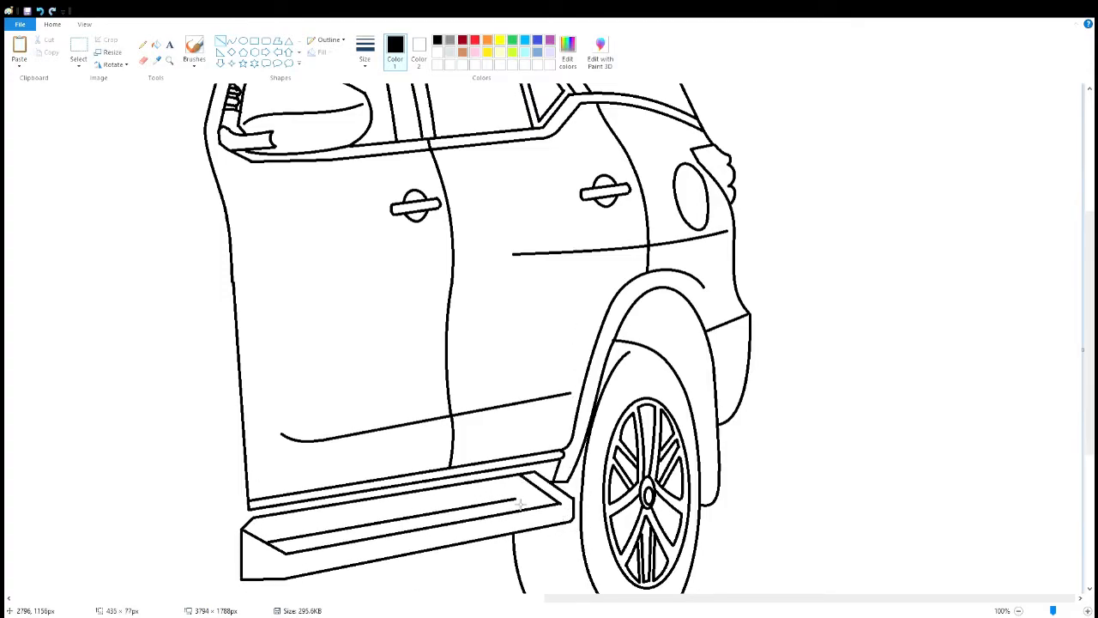
- Draw the front roof edge as a long shallow curve, with a low pointed antenna fin on it
scroll(858, 411, left, 10)
drag(1060, 181, 617, 221)
click(829, 184)
click(644, 193)
click(220, 41)
drag(671, 197, 716, 181)
drag(717, 180, 776, 186)
- Draw the windshield's top curve, slanted near-side edge with rounded lower corner, and long bottom edge
drag(1035, 192, 599, 217)
mouse_move(1019, 206)
mouse_down()
mouse_move(955, 352)
mouse_move(930, 371)
mouse_move(384, 377)
mouse_move(599, 218)
mouse_up()
click(1011, 245)
click(977, 307)
click(938, 370)
click(519, 375)
click(456, 314)
click(520, 247)
key(ctrl+z)
- Draw the windshield's curved far-side edge and the rounded roof corner above it
mouse_move(384, 378)
mouse_down()
mouse_move(599, 218)
mouse_move(554, 228)
mouse_up()
click(456, 335)
click(493, 273)
click(611, 200)
click(585, 206)
mouse_move(553, 227)
mouse_down()
mouse_move(422, 330)
mouse_move(435, 329)
mouse_up()
click(513, 245)
click(468, 289)
key(ctrl+z)
- Draw the far windshield pillar's outer curve down to the hood, and the far side mirror's angular upper outline
click(231, 40)
click(501, 262)
drag(553, 228, 366, 380)
click(540, 239)
key(ctrl+z)
drag(475, 289, 360, 384)
key(ctrl+z)
click(220, 40)
click(234, 40)
click(394, 367)
click(378, 378)
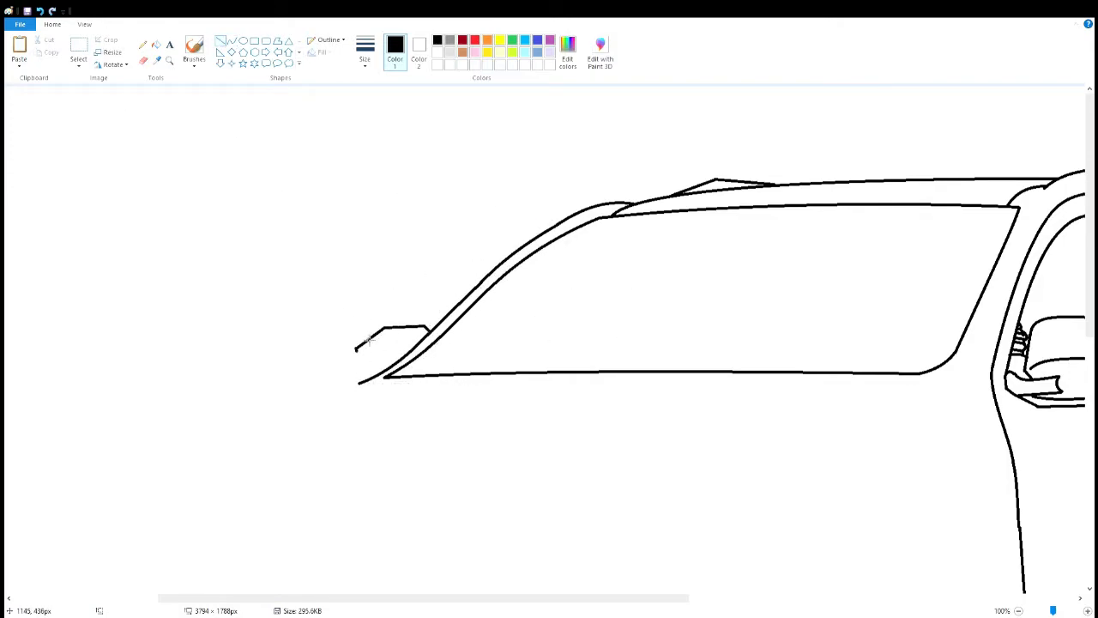
- Draw the curve joining the windshield's lower corner to the near pillar, and the hood's curved rear side edge
drag(956, 353, 997, 352)
click(923, 413)
click(927, 395)
- Draw the hood's long lower edge across the front and the curve rising from its far front corner
mouse_move(903, 426)
mouse_down()
mouse_move(501, 483)
mouse_move(142, 478)
mouse_move(255, 406)
mouse_up()
click(684, 470)
click(789, 453)
click(259, 486)
click(386, 488)
click(148, 443)
click(194, 424)
- Draw a curved crease line on the near side of the hood, bending down toward the front edge
mouse_move(750, 387)
mouse_down()
mouse_move(506, 450)
mouse_move(485, 469)
mouse_up()
click(659, 406)
click(575, 423)
click(491, 457)
click(487, 462)
- Draw the hood's far outer edge as a curve from the windshield base down to the front corner
mouse_move(360, 383)
mouse_down()
mouse_move(142, 431)
mouse_move(110, 457)
mouse_up()
click(273, 394)
click(206, 410)
click(122, 438)
- Draw the near headlight's swept-back outline below the hood edge
drag(1089, 281, 1090, 387)
mouse_move(535, 277)
mouse_down()
mouse_move(833, 232)
mouse_move(720, 319)
mouse_move(497, 336)
mouse_up()
click(603, 274)
click(736, 253)
click(553, 274)
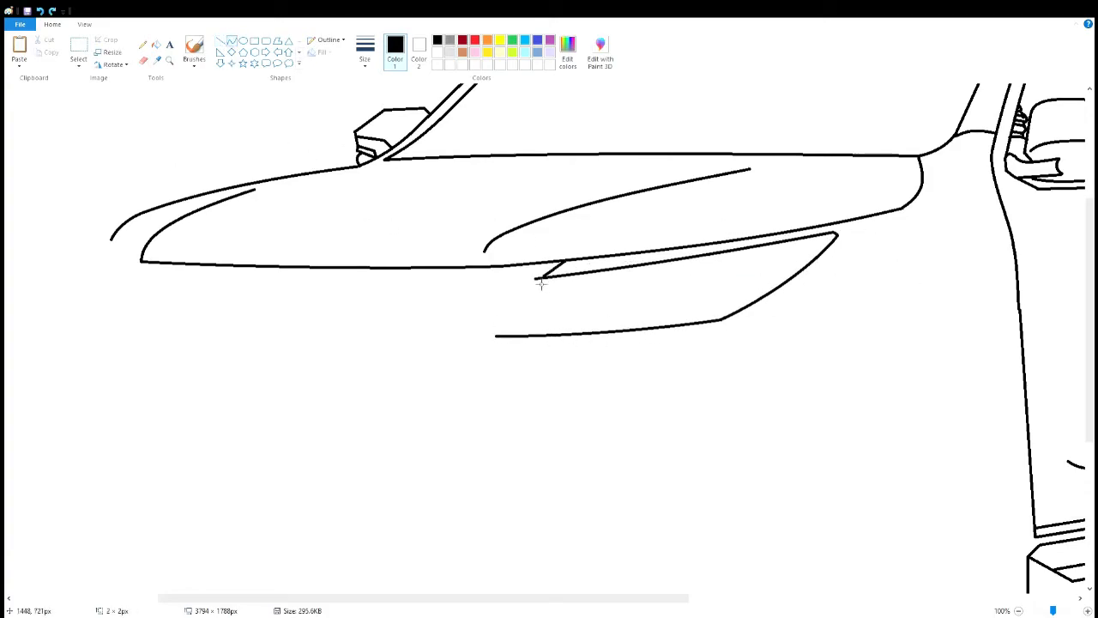
- Draw two roughly parallel curves running diagonally down from the hood and headlight as the near grille trim
drag(536, 278, 429, 381)
click(478, 326)
click(589, 370)
drag(495, 267, 399, 382)
click(441, 318)
- Draw the double-lined, round-ended light strip inside the lower part of the near headlight
click(220, 42)
drag(487, 321, 520, 305)
mouse_move(520, 306)
mouse_down()
mouse_move(603, 301)
mouse_move(644, 329)
mouse_move(524, 317)
mouse_move(605, 312)
mouse_up()
click(232, 42)
click(636, 309)
click(220, 41)
click(232, 41)
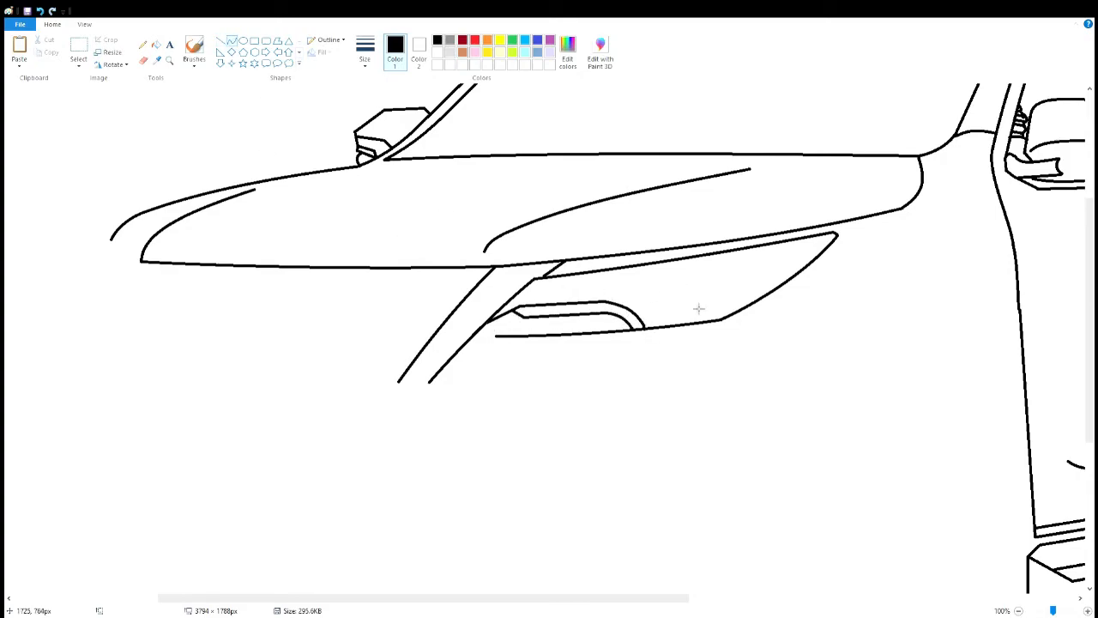
- Draw two nested ellipses as the front badge just below the middle of the hood's front edge
click(243, 41)
drag(233, 284, 309, 333)
drag(225, 295, 331, 357)
drag(280, 316, 277, 293)
drag(329, 336, 323, 344)
click(392, 310)
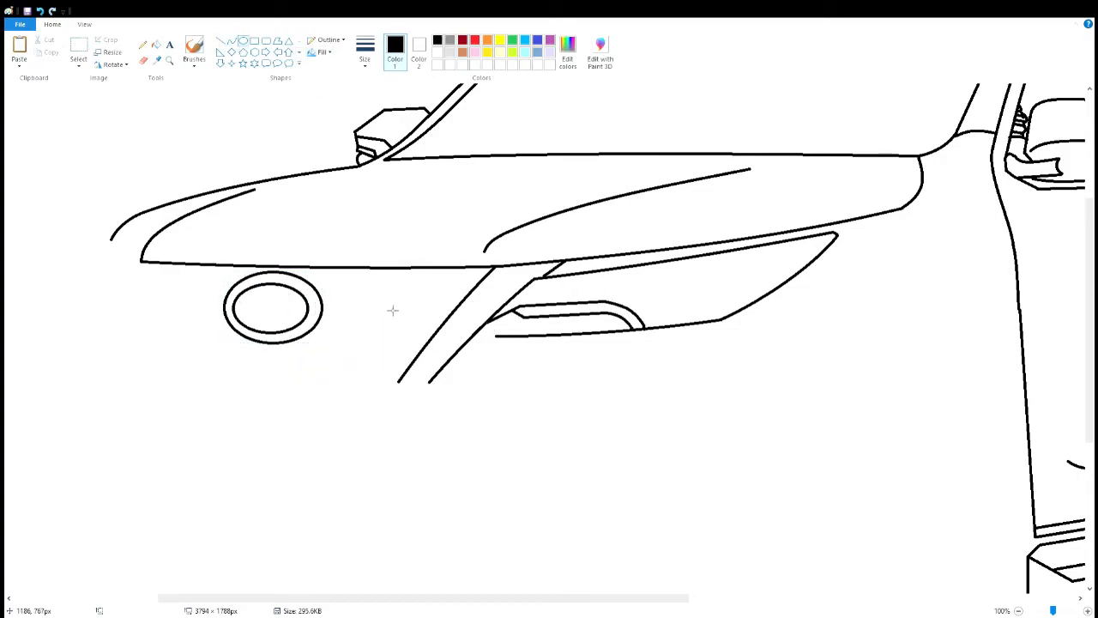
drag(245, 292, 292, 318)
drag(275, 314, 271, 332)
click(360, 294)
key(ctrl+z)
key(ctrl+z)
drag(251, 292, 295, 315)
mouse_move(279, 314)
mouse_down()
mouse_move(279, 334)
mouse_move(266, 311)
mouse_move(304, 311)
mouse_up()
click(350, 334)
key(ctrl+z)
key(ctrl+z)
- Draw the badge's emblem as a small horizontal ellipse crossed by a narrow vertical ellipse
mouse_move(286, 304)
mouse_down()
mouse_move(274, 300)
mouse_move(275, 333)
mouse_up()
click(343, 326)
click(415, 327)
click(232, 42)
mouse_move(471, 292)
mouse_down()
mouse_move(319, 289)
mouse_move(321, 301)
mouse_up()
key(ctrl+z)
- Draw the grille's horizontal bar lines from the badge to the near trim, and the grille's bottom edge
click(220, 41)
drag(439, 328, 317, 328)
drag(432, 337, 306, 335)
drag(411, 362, 143, 355)
- Draw the curved grille bars on the far side of the badge and close the grille with a curved far edge
click(232, 41)
drag(230, 290, 132, 290)
click(200, 291)
click(200, 299)
drag(229, 327, 130, 320)
click(192, 328)
drag(241, 335, 129, 327)
drag(141, 262, 129, 366)
click(127, 324)
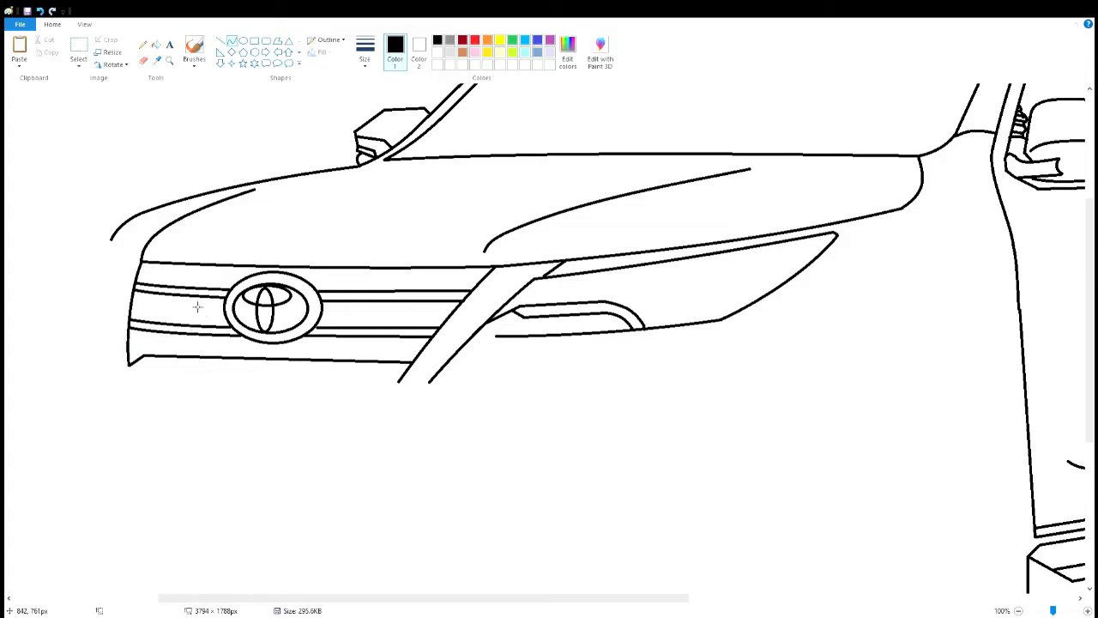
- Draw the far headlight's rounded outline with its inner lines, and the outer edge of the far grille trim
click(231, 41)
click(81, 270)
mouse_move(106, 247)
mouse_down()
mouse_move(77, 307)
mouse_move(110, 323)
mouse_up()
click(82, 327)
drag(124, 264, 109, 324)
click(112, 290)
click(221, 41)
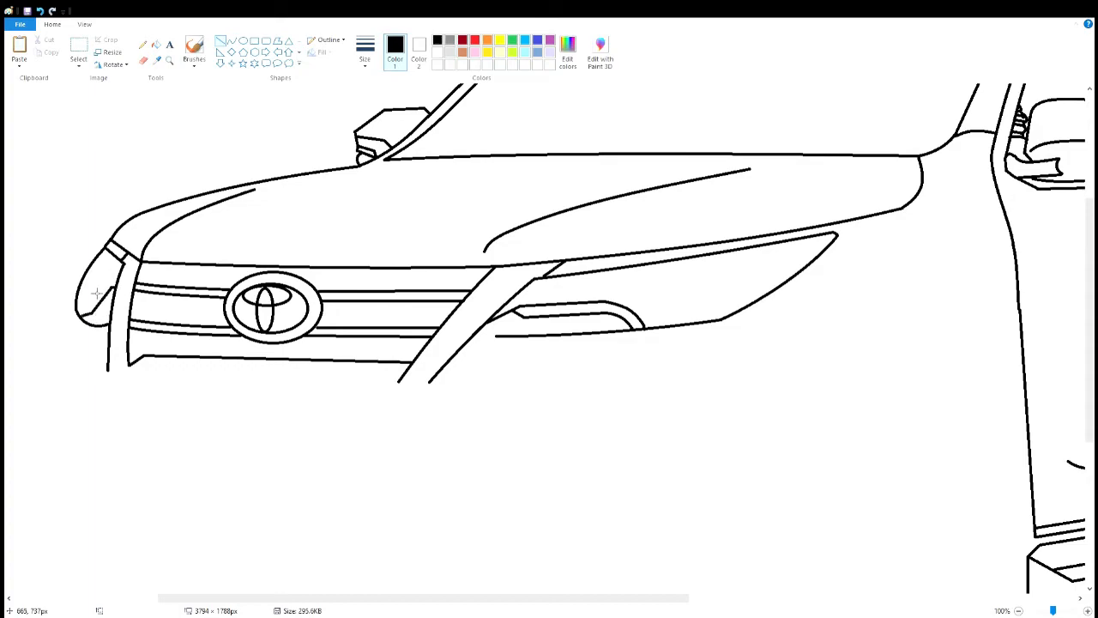
- Draw the bumper seam from the headlight to the wheel arch, the fender line back to the door, and a short bumper curve
drag(748, 306, 865, 396)
click(857, 385)
drag(1008, 310, 790, 338)
click(896, 328)
drag(726, 375, 790, 339)
click(775, 351)
- Draw the front wheel arch's outer curve from the sill up and over toward the bumper
drag(1090, 394, 1088, 496)
mouse_move(1028, 340)
mouse_down()
mouse_move(1018, 177)
mouse_move(961, 111)
mouse_move(845, 164)
mouse_up()
click(1027, 256)
click(1002, 124)
click(1059, 147)
click(892, 116)
click(1025, 268)
click(1080, 212)
- Draw the front wheel arch's inner curve and the closed flare running down its bumper side
mouse_move(1029, 388)
mouse_down()
mouse_move(1008, 182)
mouse_move(970, 144)
mouse_move(866, 178)
mouse_move(755, 385)
mouse_up()
click(997, 154)
click(1065, 153)
click(897, 149)
click(787, 343)
mouse_move(865, 178)
mouse_down()
mouse_move(806, 363)
mouse_move(783, 377)
mouse_up()
drag(856, 194, 1024, 389)
click(959, 204)
click(1020, 249)
key(ctrl+z)
- Draw the front tyre's upper outer curve from the arch flare down to the running board's front end
drag(856, 194, 1024, 389)
click(952, 192)
drag(998, 287, 1019, 243)
- Draw the front tyre's lower outline, curving under the wheel and up its bumper side
mouse_move(1024, 389)
mouse_down()
mouse_move(926, 575)
mouse_move(736, 562)
mouse_move(683, 443)
mouse_up()
click(1021, 482)
click(984, 554)
click(795, 597)
click(692, 505)
key(ctrl+z)
drag(729, 553, 686, 448)
click(692, 510)
click(730, 523)
- Draw the front tyre's upper inner curve beneath the arch and the sidewall curve running down from the arch flare
drag(845, 218, 942, 213)
click(889, 201)
mouse_move(759, 388)
mouse_down()
mouse_move(791, 515)
mouse_move(818, 549)
mouse_up()
click(761, 480)
drag(817, 549, 818, 554)
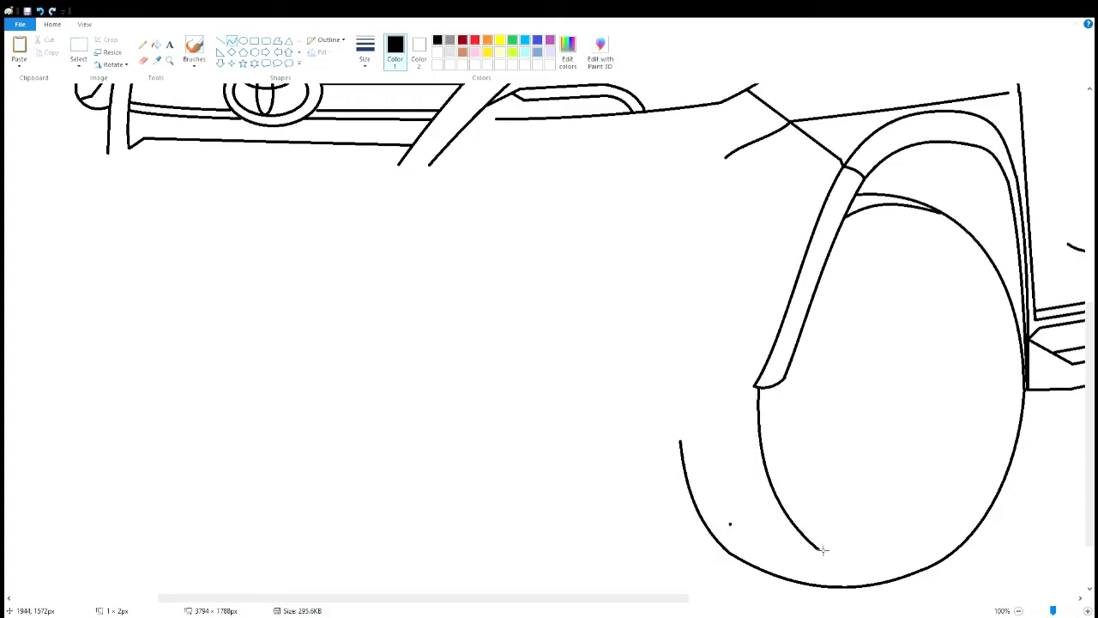
- Draw the front wheel's hub as a small circle inside a larger one
drag(889, 388, 907, 406)
drag(872, 373, 911, 414)
drag(798, 282, 986, 510)
drag(907, 336, 909, 323)
drag(893, 495, 893, 517)
drag(897, 417, 891, 417)
key(ctrl+z)
click(232, 40)
click(875, 257)
mouse_move(833, 298)
mouse_down()
mouse_move(965, 308)
mouse_move(951, 484)
mouse_move(889, 520)
mouse_move(869, 516)
mouse_up()
click(926, 253)
click(984, 345)
click(1007, 437)
key(ctrl+z)
key(ctrl+z)
- Draw the front wheel's oval rim outline around the hub with joined curve segments
mouse_move(965, 308)
mouse_down()
mouse_move(962, 471)
mouse_move(893, 519)
mouse_move(802, 451)
mouse_move(833, 298)
mouse_up()
click(989, 355)
click(993, 422)
click(1034, 427)
click(950, 503)
click(925, 516)
click(861, 521)
click(819, 495)
click(786, 399)
click(803, 333)
- Draw the rear-facing spokes from the hub to the rim, with curved outer edges closing the openings between them
click(1032, 440)
mouse_move(896, 374)
mouse_down()
mouse_move(911, 286)
mouse_move(909, 377)
mouse_up()
drag(911, 378, 971, 418)
drag(918, 343, 956, 315)
drag(923, 374, 977, 402)
click(977, 362)
click(979, 381)
drag(956, 465, 953, 461)
- Draw the lower wheel spokes with two narrow ribs between them and curved edges closing the openings along the rim
drag(878, 410, 827, 473)
mouse_move(889, 423)
mouse_down()
mouse_move(943, 478)
mouse_move(838, 489)
mouse_up()
click(869, 470)
click(220, 41)
drag(908, 446, 905, 507)
drag(878, 443, 886, 509)
drag(870, 452, 876, 508)
drag(885, 508, 897, 507)
click(931, 497)
drag(944, 477, 838, 489)
click(851, 503)
- Draw the upper and bumper-side wheel spokes from the hub, adding the paired straight ribs between them
mouse_move(871, 394)
mouse_down()
mouse_move(807, 423)
mouse_move(804, 408)
mouse_move(861, 331)
mouse_move(856, 291)
mouse_up()
click(847, 409)
click(848, 392)
click(865, 333)
drag(882, 373, 871, 284)
click(881, 328)
click(220, 40)
drag(848, 389, 808, 356)
drag(856, 384, 810, 347)
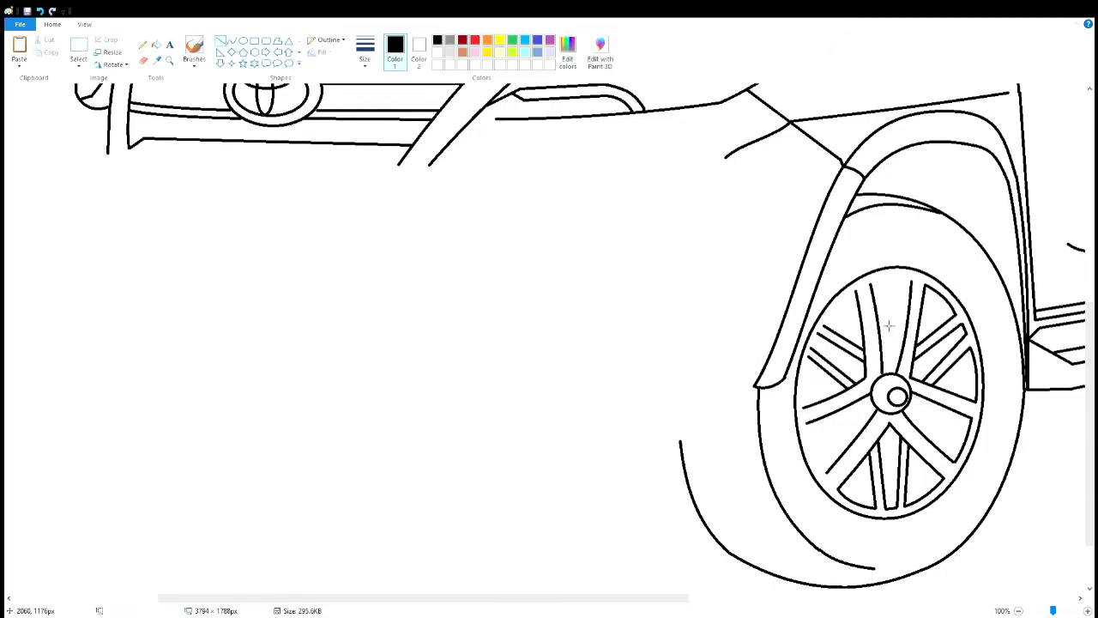
- Close the upper and bumper-side openings between the spokes with curved edges just inside the rim
click(889, 277)
drag(857, 291, 825, 326)
click(837, 303)
drag(803, 408, 827, 473)
click(802, 382)
click(812, 451)
- Draw the bumper's upper edge from the grille's near trim strip below the headlight, with a curve turning down at the corner
click(220, 40)
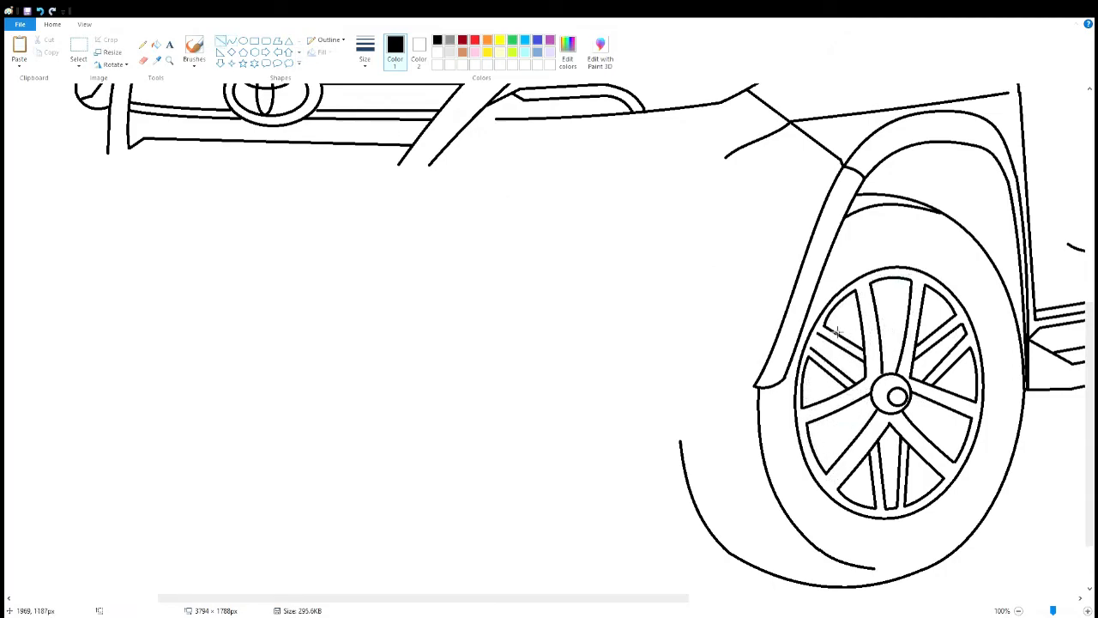
scroll(515, 230, up, 2)
scroll(514, 230, left, 1)
drag(460, 227, 470, 222)
drag(471, 222, 714, 216)
mouse_move(715, 217)
mouse_down()
mouse_move(743, 208)
mouse_move(704, 193)
mouse_move(766, 286)
mouse_up()
click(232, 40)
click(728, 197)
click(759, 240)
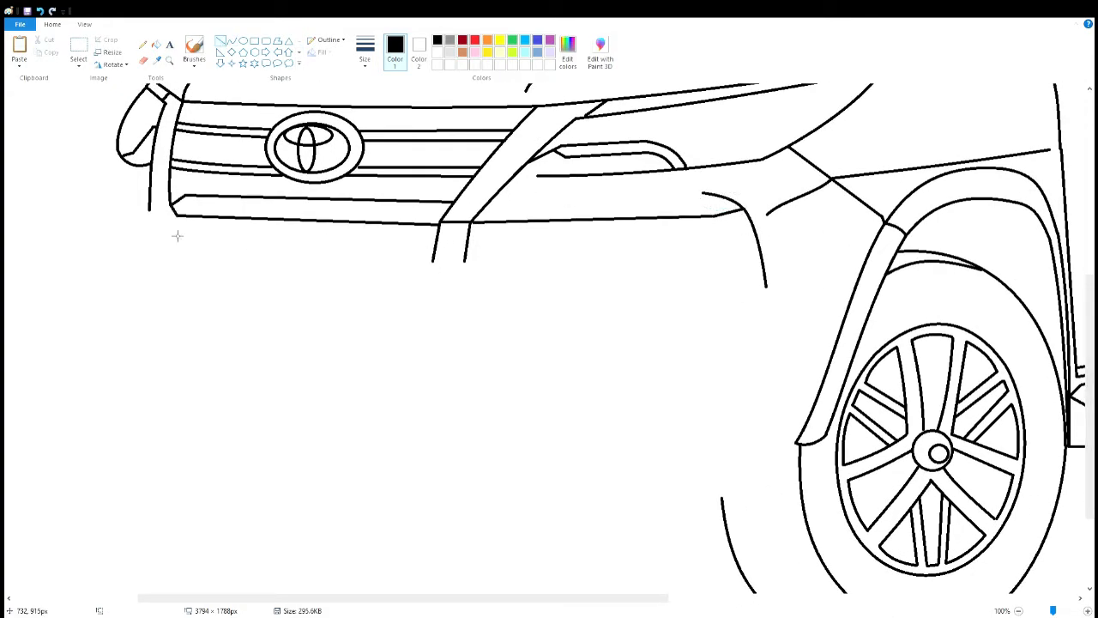
- Draw the far side of the front bumper, curving out from the far headlight and down along the outer contour
click(232, 40)
click(94, 170)
drag(88, 194, 94, 335)
click(86, 276)
- Draw the far fog light recess's curved upper and outer edges with the angled inner lines at its top
drag(164, 253, 105, 228)
click(139, 231)
drag(100, 242, 102, 296)
click(221, 40)
drag(163, 254, 135, 249)
mouse_move(133, 245)
mouse_down()
mouse_move(99, 233)
mouse_move(129, 249)
mouse_up()
mouse_move(130, 248)
mouse_down()
mouse_move(152, 256)
mouse_move(103, 267)
mouse_move(120, 287)
mouse_up()
- Draw the angular lamp detail inside the far fog light recess with short straight and curved strokes
click(232, 41)
click(221, 40)
mouse_move(117, 288)
mouse_down()
mouse_move(139, 287)
mouse_move(153, 257)
mouse_move(104, 267)
mouse_up()
click(232, 41)
mouse_move(102, 296)
mouse_down()
mouse_move(145, 281)
mouse_move(116, 287)
mouse_up()
key(ctrl+z)
click(221, 41)
click(232, 40)
- Draw the lower bumper curve down from the far fog light and close the recess's lower tip
drag(118, 288, 112, 362)
drag(115, 321, 111, 318)
click(220, 40)
drag(105, 320, 114, 323)
- Draw the lower edge of the bumper's central bar from the far trim strip across to the near fog light area
mouse_move(153, 213)
mouse_down()
mouse_move(163, 252)
mouse_move(433, 262)
mouse_move(719, 250)
mouse_move(736, 265)
mouse_move(753, 370)
mouse_up()
click(231, 40)
click(221, 40)
click(232, 40)
click(231, 40)
drag(744, 302, 752, 301)
- Draw the near fog light surround's double upper edge, curving down its wheel-side edge
click(220, 41)
mouse_move(598, 255)
mouse_down()
mouse_move(619, 241)
mouse_move(722, 239)
mouse_up()
click(231, 41)
mouse_move(723, 238)
mouse_down()
mouse_move(744, 261)
mouse_move(743, 244)
mouse_move(757, 374)
mouse_up()
drag(753, 311, 758, 307)
- Draw the near fog light surround's rounded lower corner and the long curved edge rising toward the grille
drag(757, 374, 713, 402)
drag(738, 390, 715, 389)
drag(736, 382, 590, 296)
click(806, 355)
drag(640, 349, 635, 357)
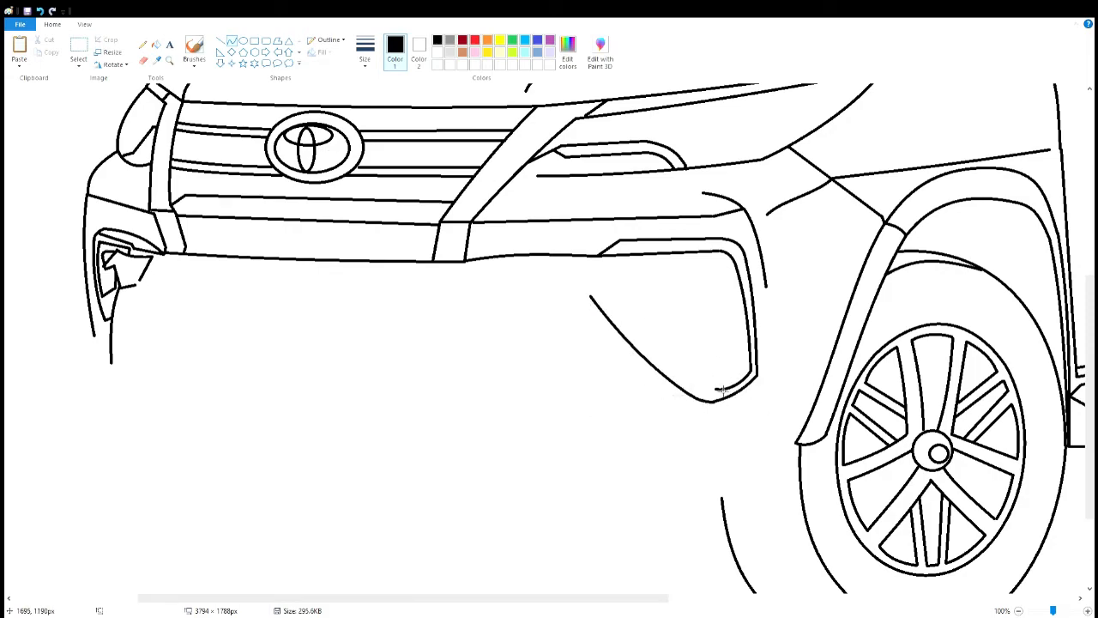
- Draw the near fog light recess's inner lower curve and its pointed corner on the grille side
drag(715, 389, 611, 296)
drag(666, 350, 661, 356)
drag(591, 296, 607, 262)
mouse_move(593, 279)
mouse_down()
mouse_move(586, 274)
mouse_move(628, 294)
mouse_up()
click(220, 40)
mouse_move(612, 277)
mouse_down()
mouse_move(657, 263)
mouse_move(744, 341)
mouse_up()
- Draw the curved trim blade inside the near fog light recess and the round fog lamp beside it
click(231, 41)
mouse_move(700, 314)
mouse_down()
mouse_move(707, 346)
mouse_move(749, 346)
mouse_move(724, 374)
mouse_up()
click(808, 334)
click(221, 40)
click(232, 41)
mouse_move(740, 364)
mouse_down()
mouse_move(752, 372)
mouse_move(631, 294)
mouse_up()
mouse_move(678, 340)
mouse_down()
mouse_move(672, 359)
mouse_move(631, 294)
mouse_up()
key(ctrl+z)
drag(677, 340, 673, 359)
click(243, 41)
drag(685, 269, 737, 318)
- Draw the lower grille's near-side border from the fog light surround's upper edge down to the licence plate area
click(221, 40)
mouse_move(729, 254)
mouse_down()
mouse_move(521, 267)
mouse_move(477, 293)
mouse_up()
click(232, 40)
mouse_move(476, 292)
mouse_down()
mouse_move(449, 333)
mouse_move(467, 320)
mouse_up()
click(220, 40)
mouse_move(449, 333)
mouse_down()
mouse_move(376, 333)
mouse_move(380, 345)
mouse_up()
mouse_move(380, 344)
mouse_down()
mouse_move(454, 346)
mouse_move(482, 304)
mouse_move(498, 301)
mouse_up()
- Draw the bumper's curved crease below the grille's near corner and the short straight line toward the near fog light
click(232, 40)
drag(508, 313, 550, 399)
drag(525, 350, 520, 332)
click(221, 40)
drag(510, 307, 578, 295)
- Outline the blank four-sided licence plate at the centre of the bumper, below the lower grille
drag(381, 331, 225, 322)
drag(225, 322, 225, 390)
drag(225, 390, 379, 397)
drag(379, 397, 378, 345)
- Draw the lower grille's far-side border and fill the opening with closely spaced horizontal slats
mouse_move(225, 335)
mouse_down()
mouse_move(165, 331)
mouse_move(135, 284)
mouse_up()
mouse_move(225, 324)
mouse_down()
mouse_move(165, 313)
mouse_move(137, 283)
mouse_move(185, 320)
mouse_up()
click(232, 41)
click(220, 40)
drag(159, 260, 510, 273)
mouse_move(163, 266)
mouse_down()
mouse_move(495, 280)
mouse_move(477, 290)
mouse_up()
mouse_move(171, 282)
mouse_down()
mouse_move(474, 296)
mouse_move(467, 309)
mouse_up()
drag(181, 304, 460, 323)
drag(186, 316, 455, 327)
- Draw the bumper's curved far lower corner and its long bottom edge across to the near wheel arch
click(232, 40)
mouse_move(96, 361)
mouse_down()
mouse_move(131, 404)
mouse_move(108, 386)
mouse_move(163, 418)
mouse_up()
click(220, 40)
click(231, 40)
drag(163, 417, 795, 445)
drag(625, 438, 625, 448)
- Outline the skid plate beneath the bumper, with a rounded near end and a stepped lower edge reaching the far end
mouse_move(773, 447)
mouse_down()
mouse_move(756, 496)
mouse_move(777, 474)
mouse_up()
drag(757, 495, 682, 501)
click(220, 41)
drag(682, 502, 599, 502)
mouse_move(599, 502)
mouse_down()
mouse_move(554, 502)
mouse_move(535, 487)
mouse_up()
drag(535, 487, 472, 487)
drag(472, 488, 406, 496)
mouse_move(406, 496)
mouse_down()
mouse_move(395, 475)
mouse_move(175, 454)
mouse_up()
drag(175, 454, 160, 420)
- Draw two trapezoidal recesses hanging from the bumper's bottom edge within the skid plate
drag(254, 426, 317, 450)
drag(317, 450, 328, 429)
drag(454, 438, 467, 465)
drag(468, 465, 598, 444)
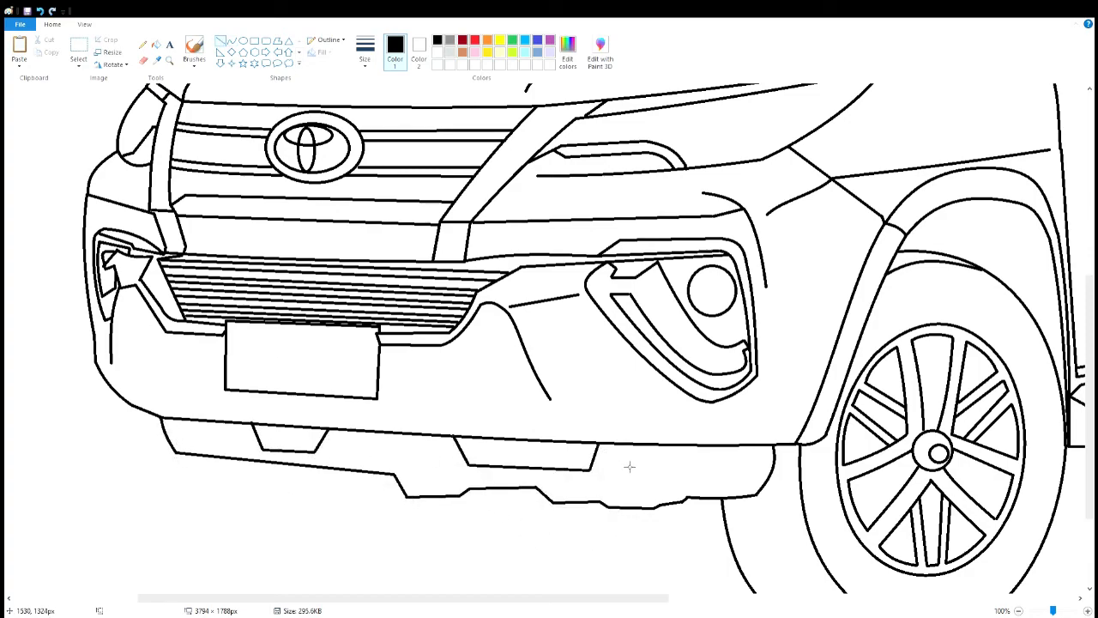
- Draw the far front tyre as two joined curves below the skid plate's far side
mouse_move(158, 416)
mouse_down()
mouse_move(163, 465)
mouse_move(293, 583)
mouse_up()
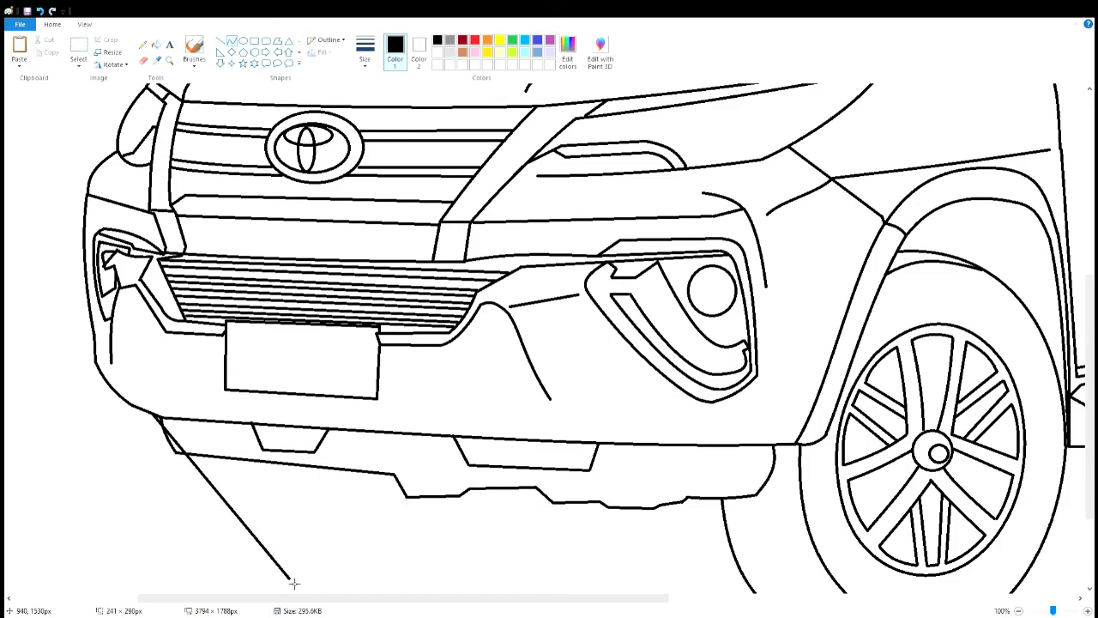
drag(208, 483, 210, 565)
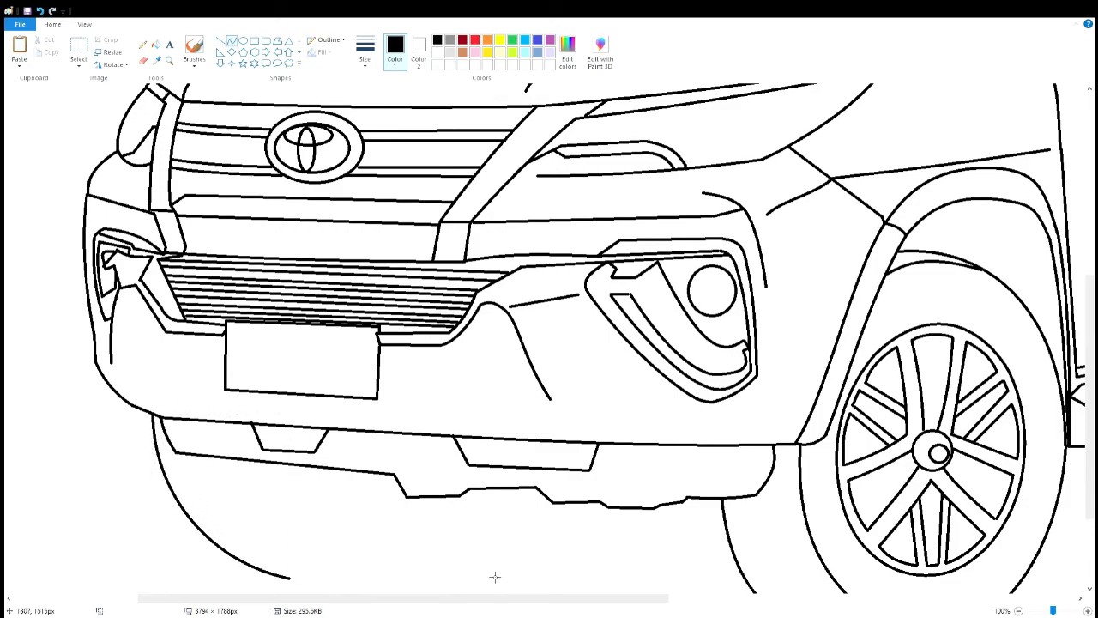
mouse_move(290, 579)
mouse_down()
mouse_move(463, 507)
mouse_move(461, 496)
mouse_up()
drag(340, 563, 372, 597)
drag(417, 548, 448, 558)
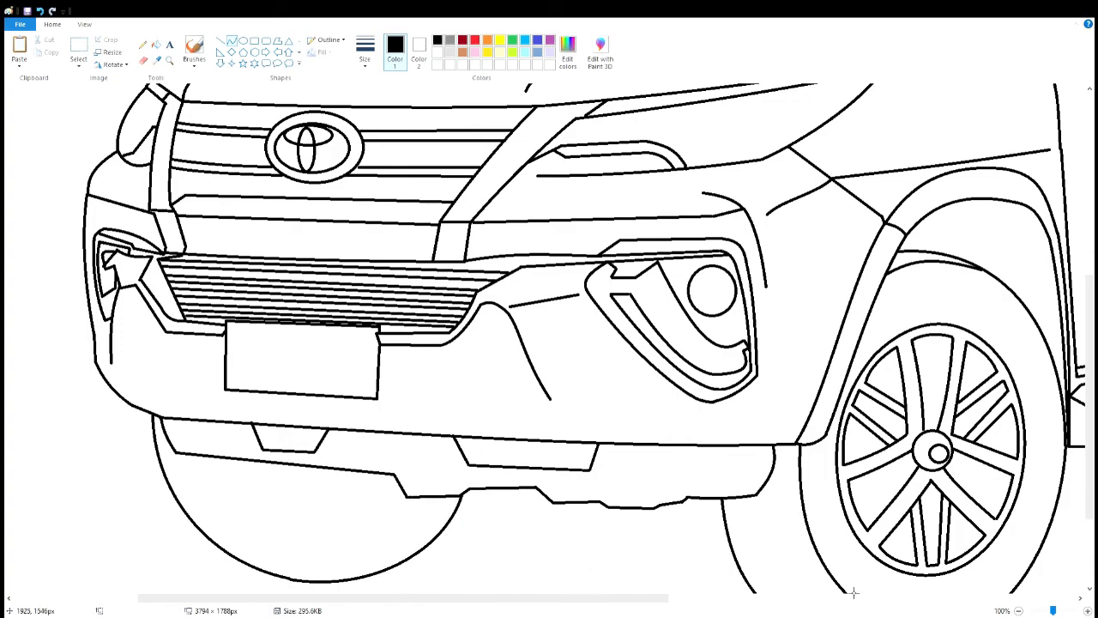
ctrl+scroll(807, 590, down, 1)
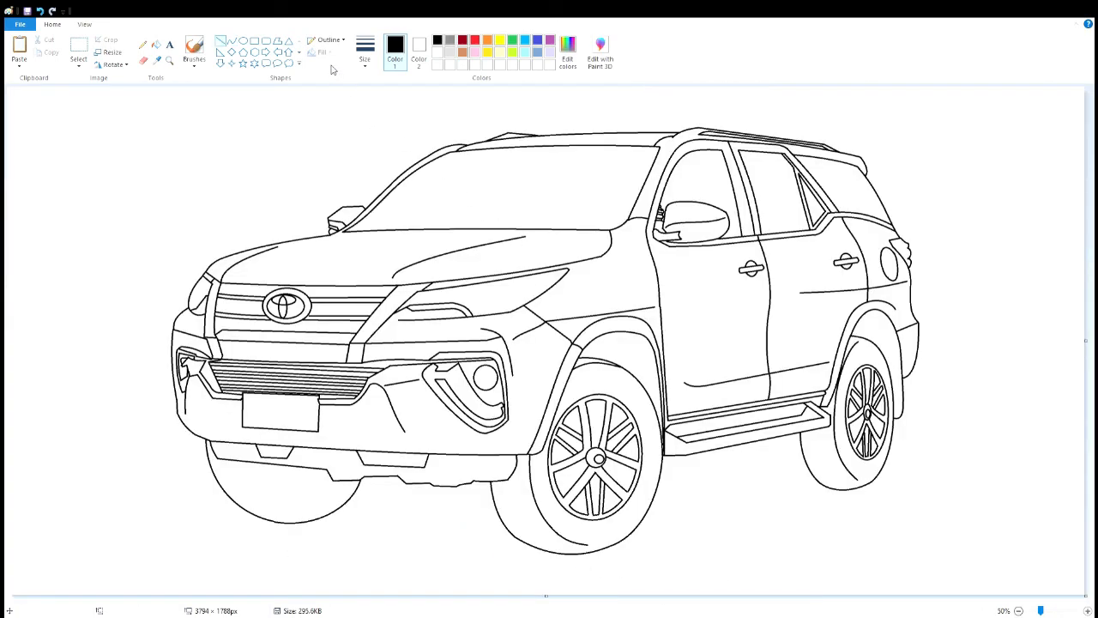